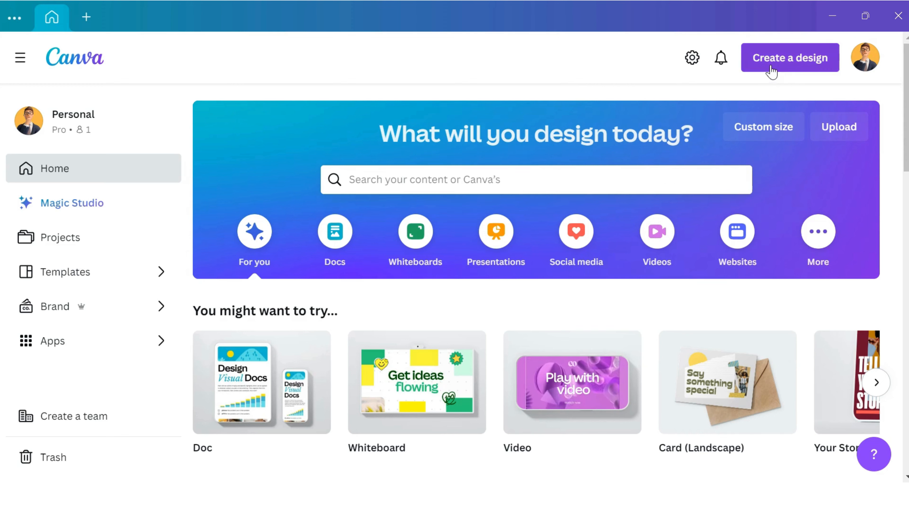
- Create a new custom-size design of 1280 × 720 px
click(772, 65)
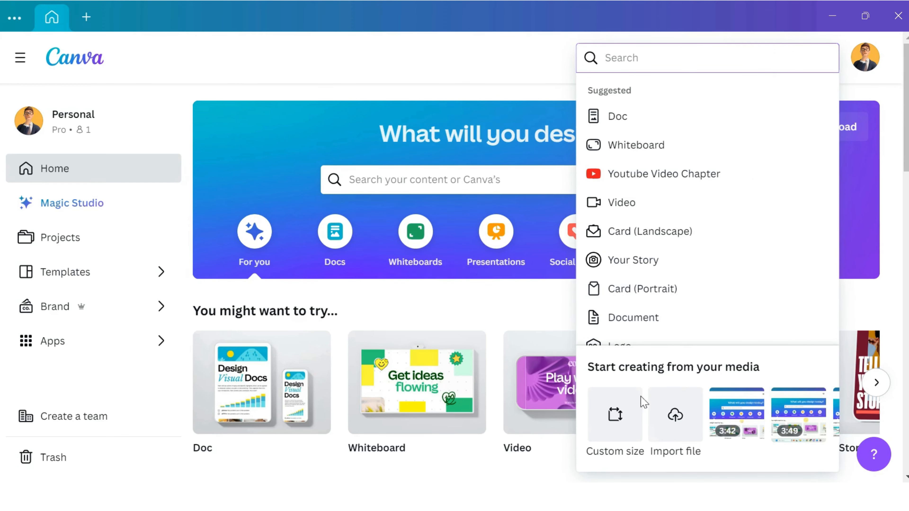
click(615, 428)
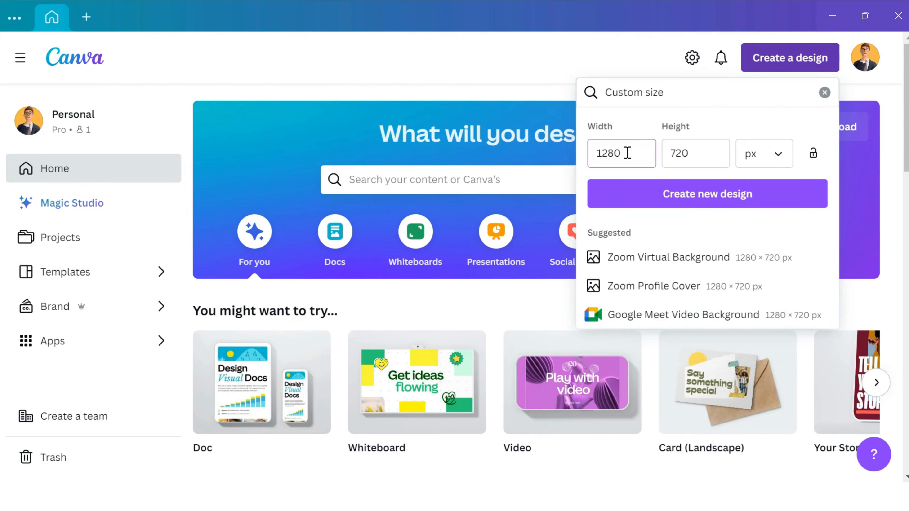
click(699, 198)
click(28, 155)
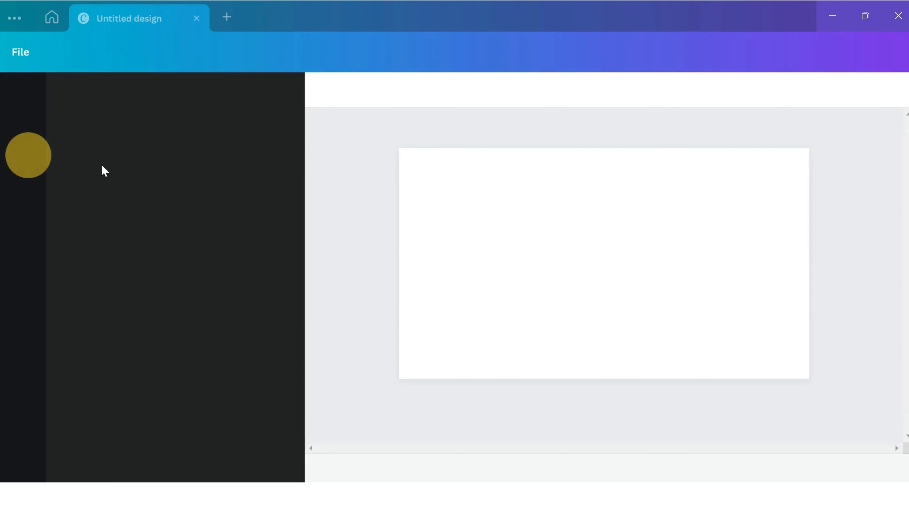
click(329, 164)
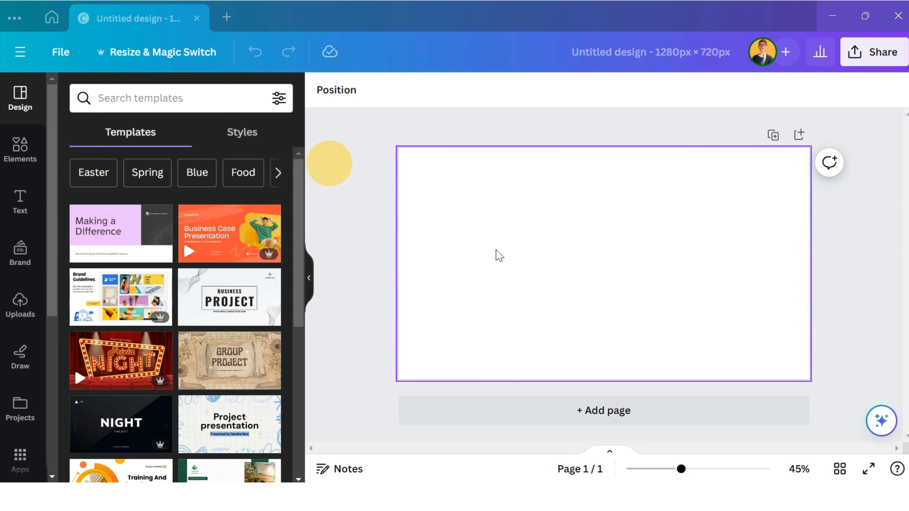
- Fill the blank page's background with the default solid color Cobalt blue #004aad
click(482, 210)
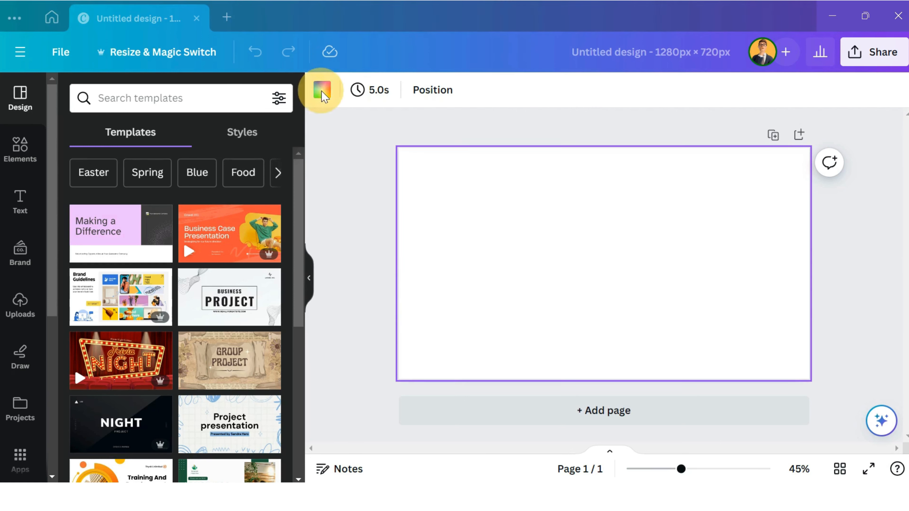
click(339, 193)
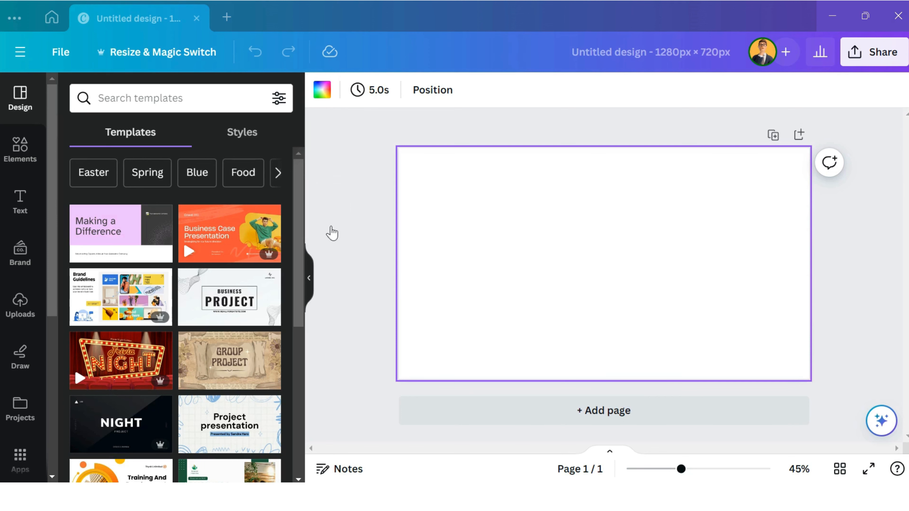
click(317, 88)
scroll(237, 172, down, 4)
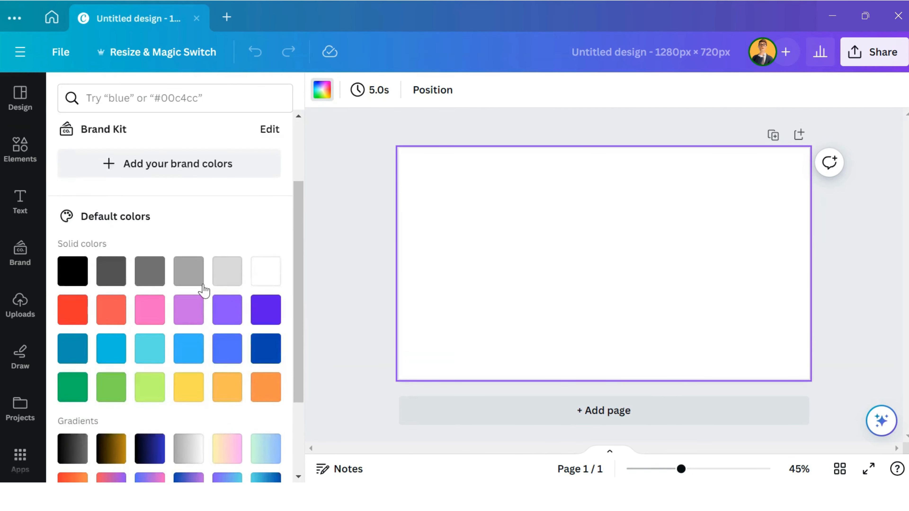
scroll(250, 360, down, 3)
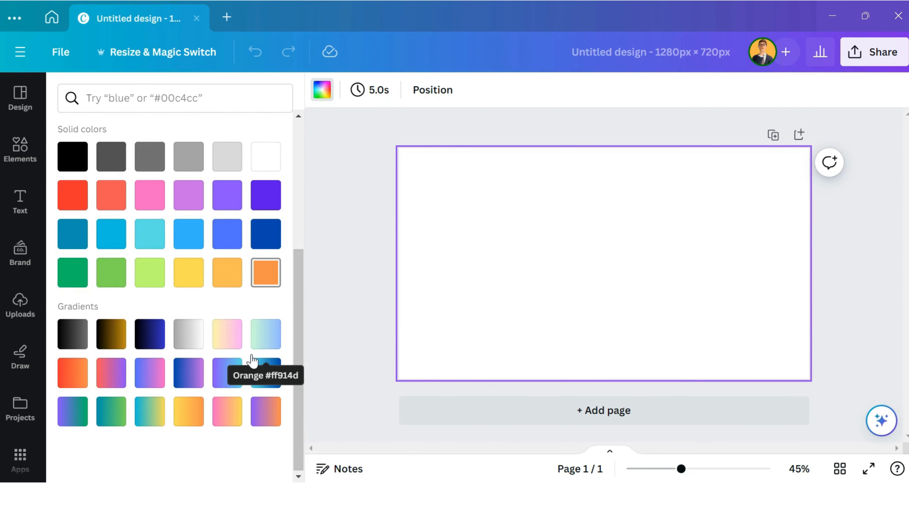
scroll(250, 361, up, 4)
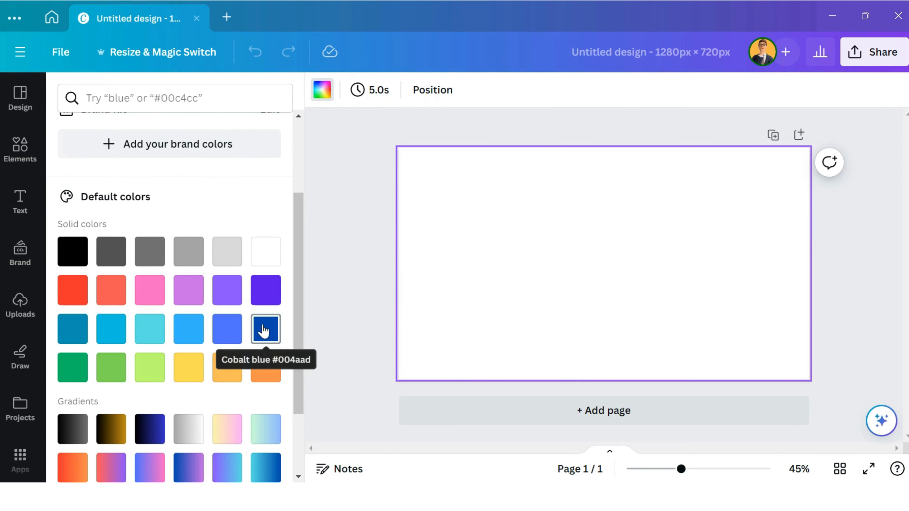
click(266, 333)
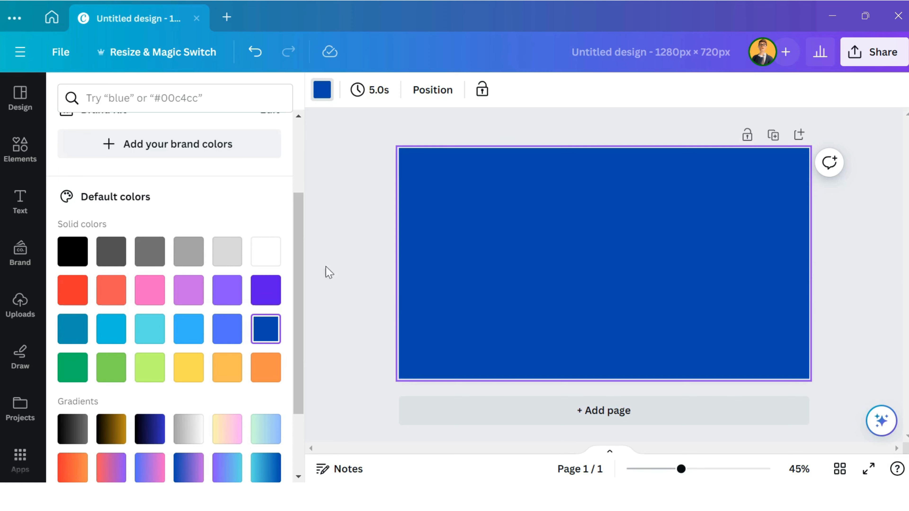
- Add a heading to the page and replace its placeholder text with "BLUE"
click(20, 200)
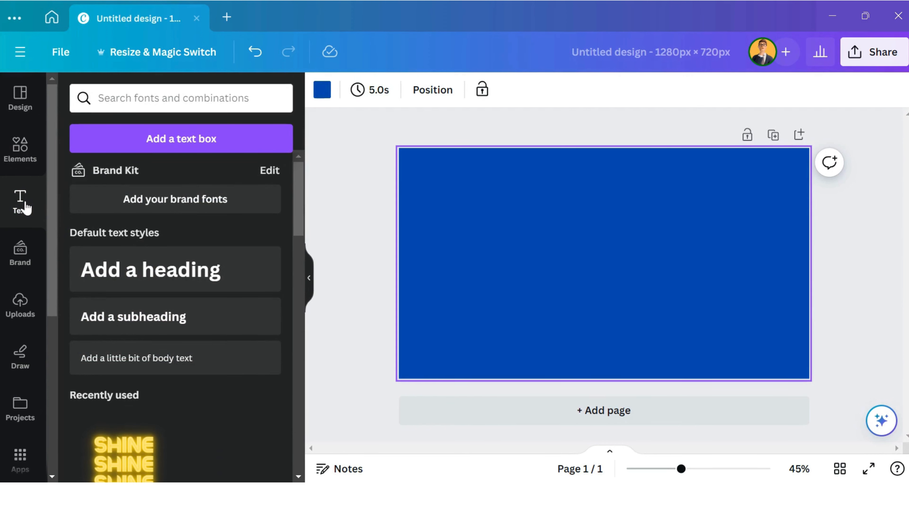
click(199, 283)
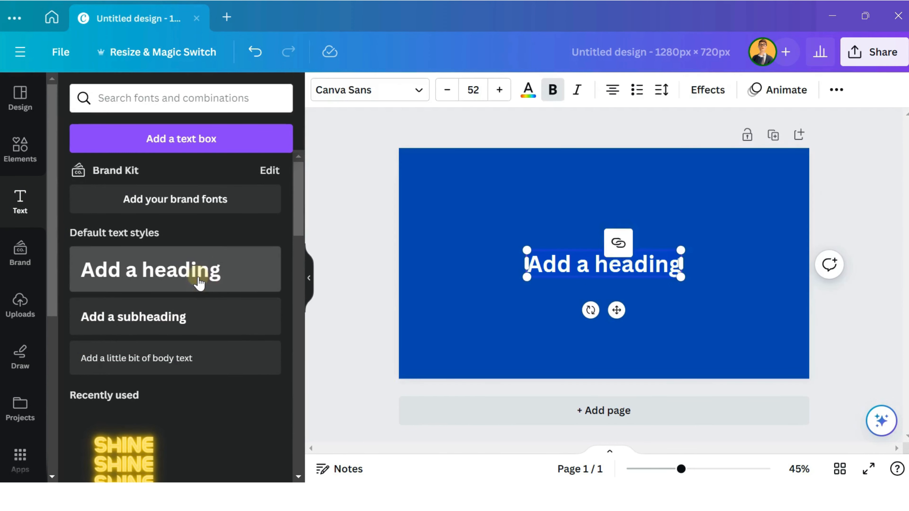
double_click(608, 272)
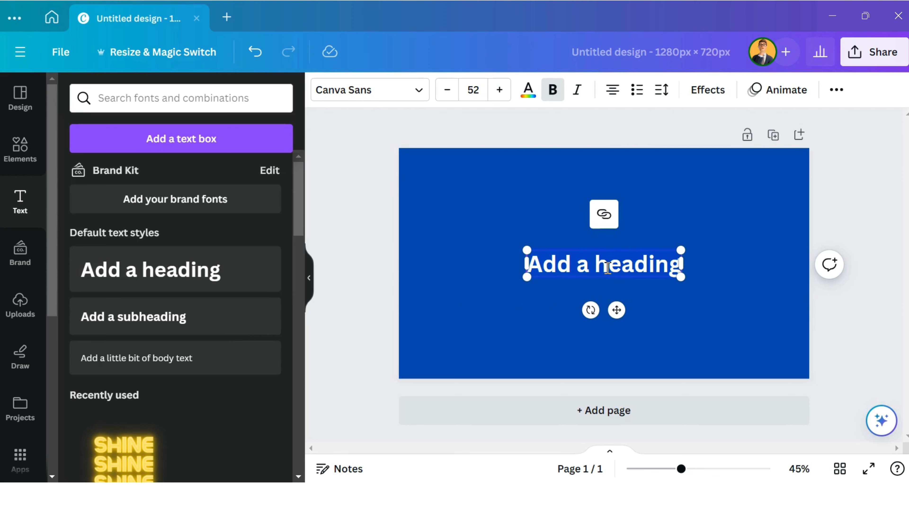
text(BLUE)
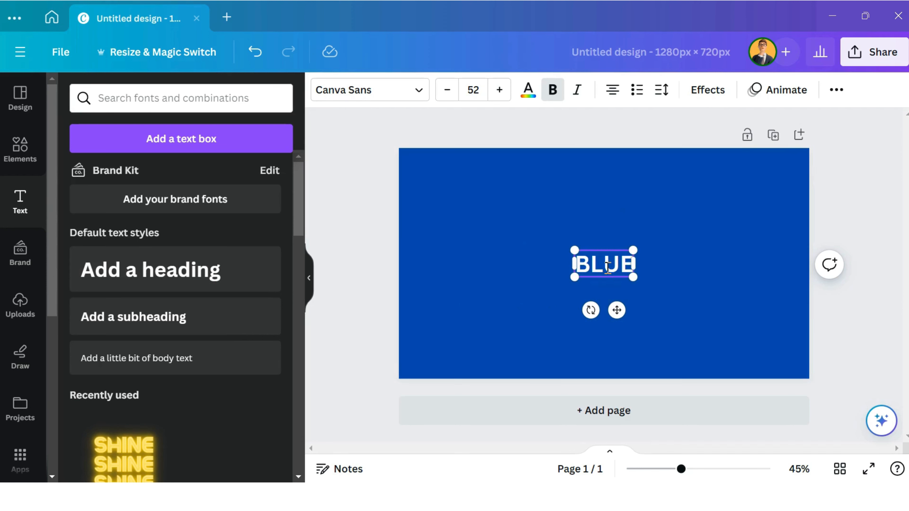
click(685, 265)
- Change the font of the "BLUE" heading to Anton
click(594, 264)
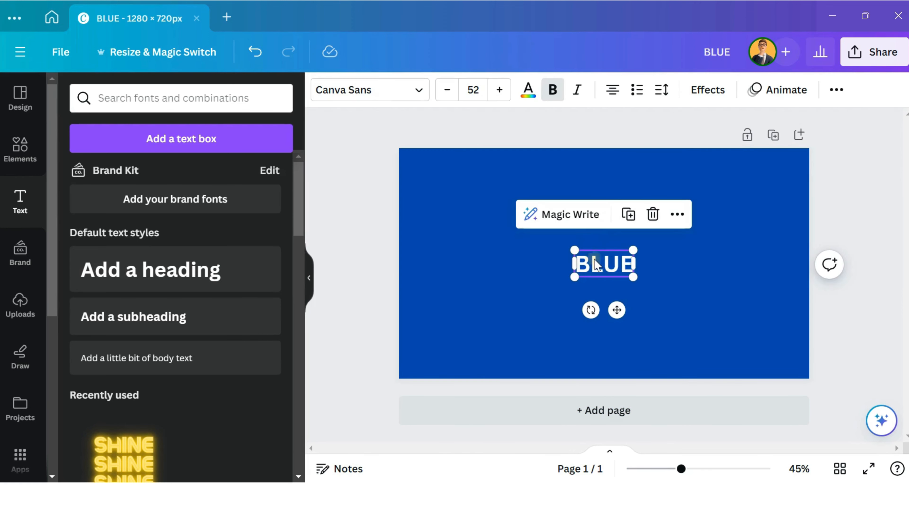
double_click(612, 266)
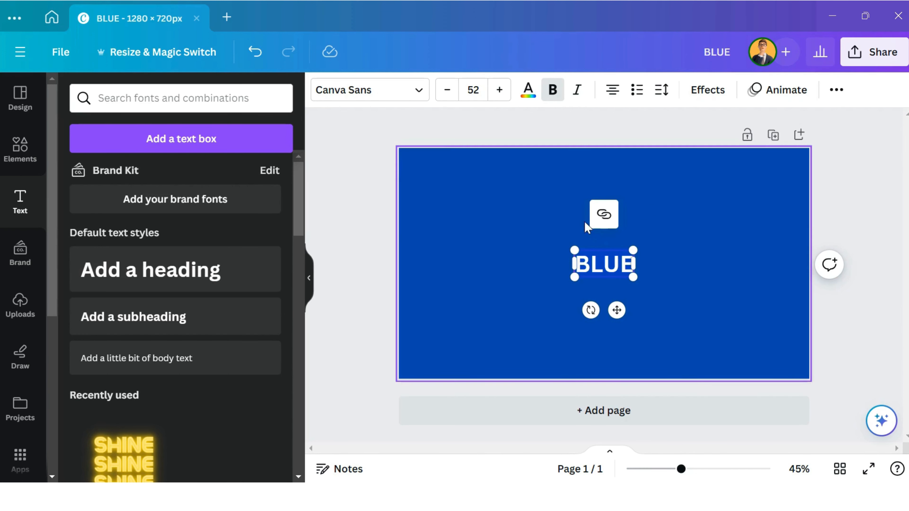
click(379, 99)
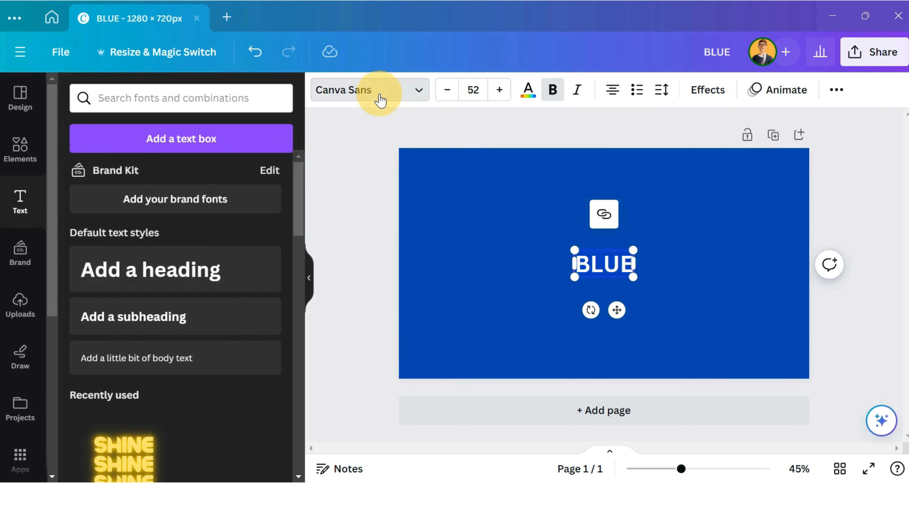
scroll(185, 247, down, 8)
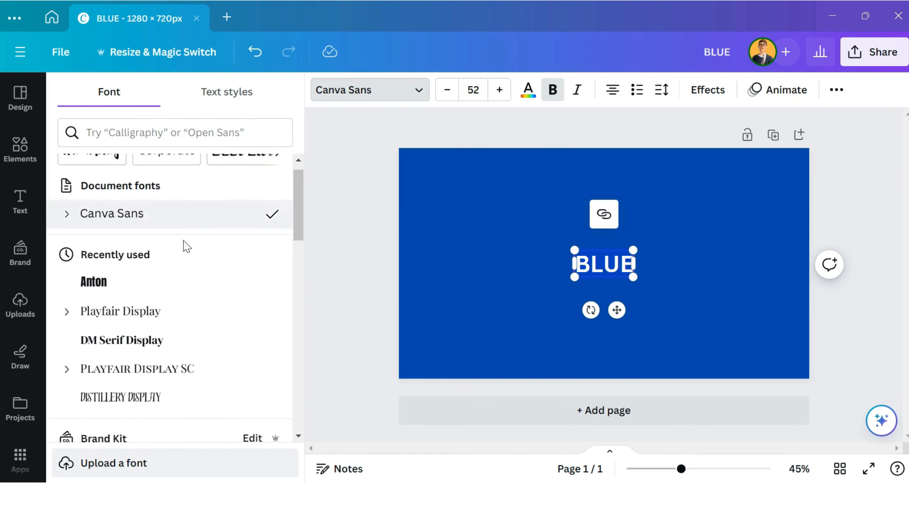
scroll(184, 247, down, 10)
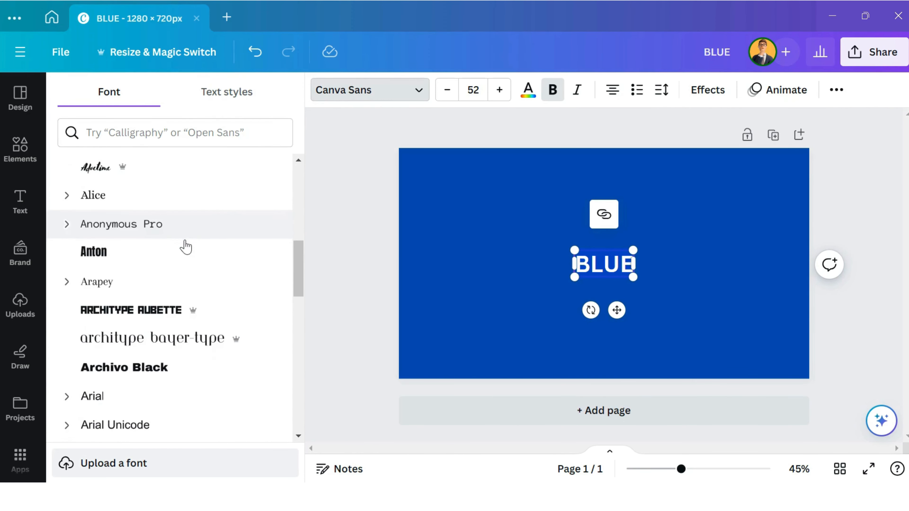
scroll(192, 245, down, 3)
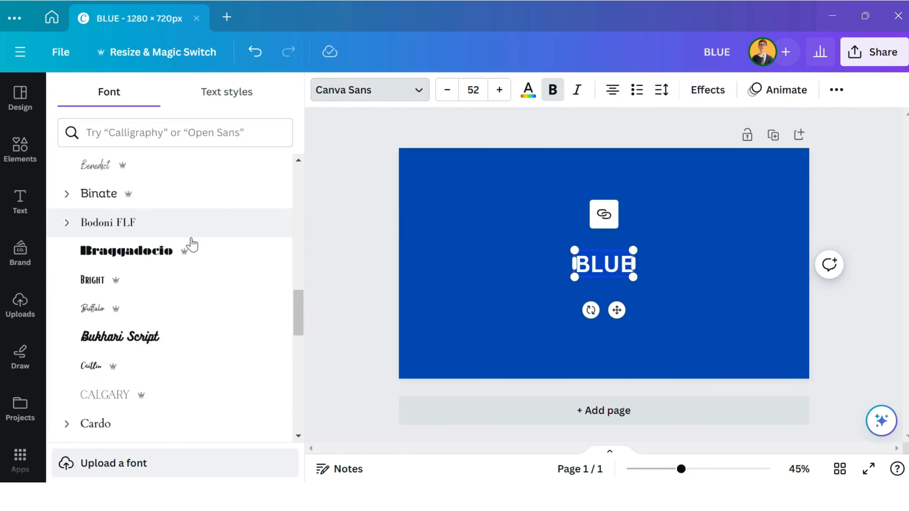
scroll(192, 245, up, 7)
scroll(190, 244, up, 2)
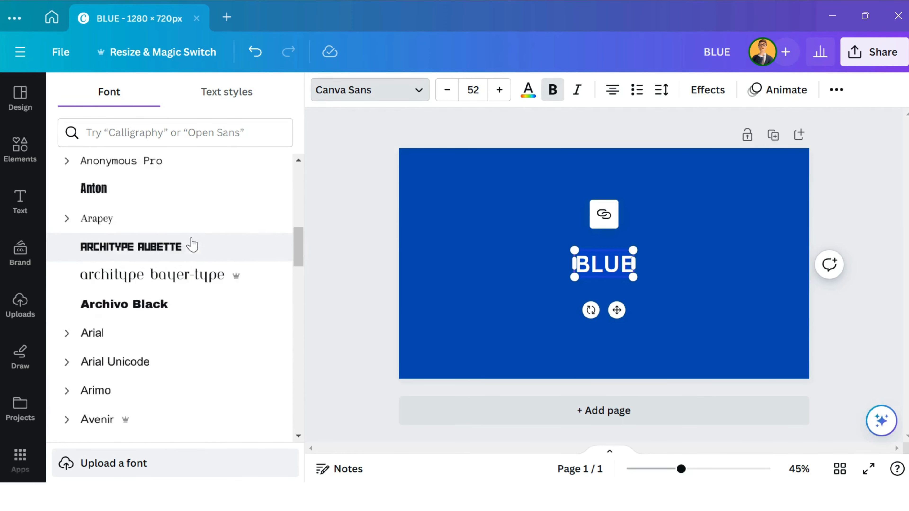
scroll(190, 243, down, 1)
scroll(179, 239, up, 2)
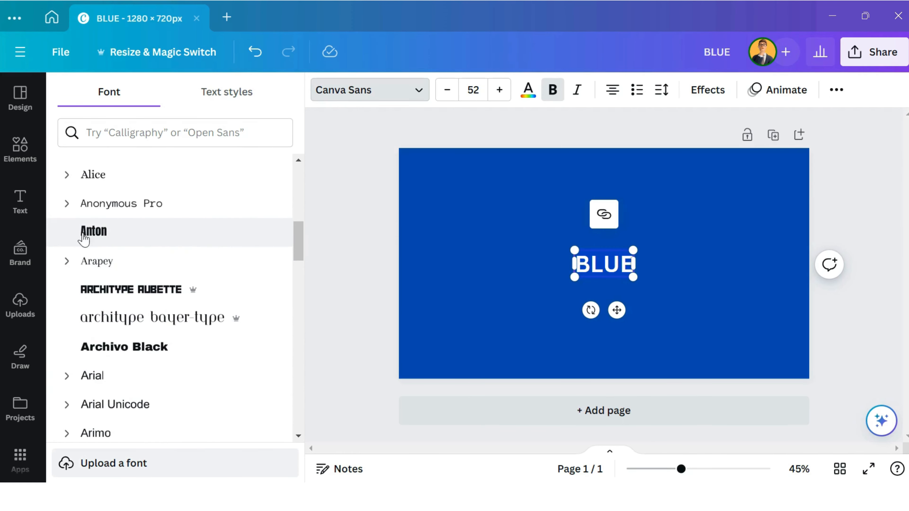
click(103, 238)
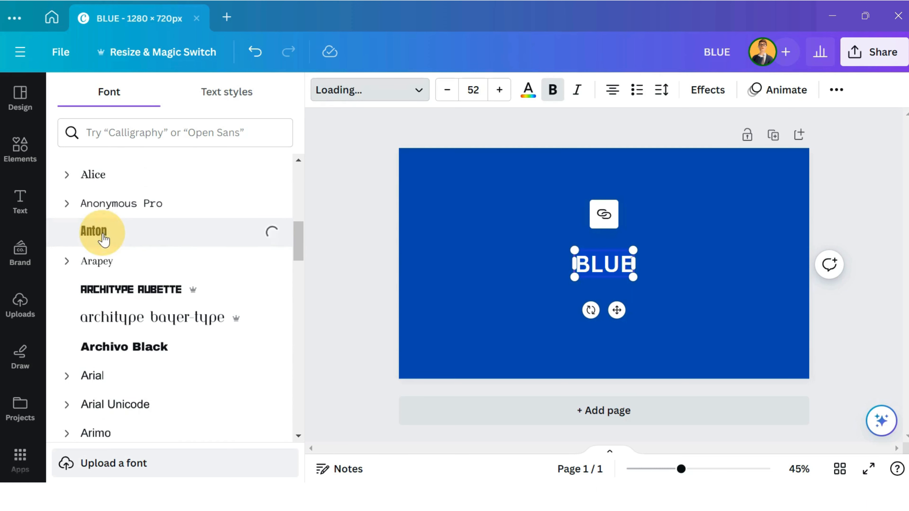
click(644, 299)
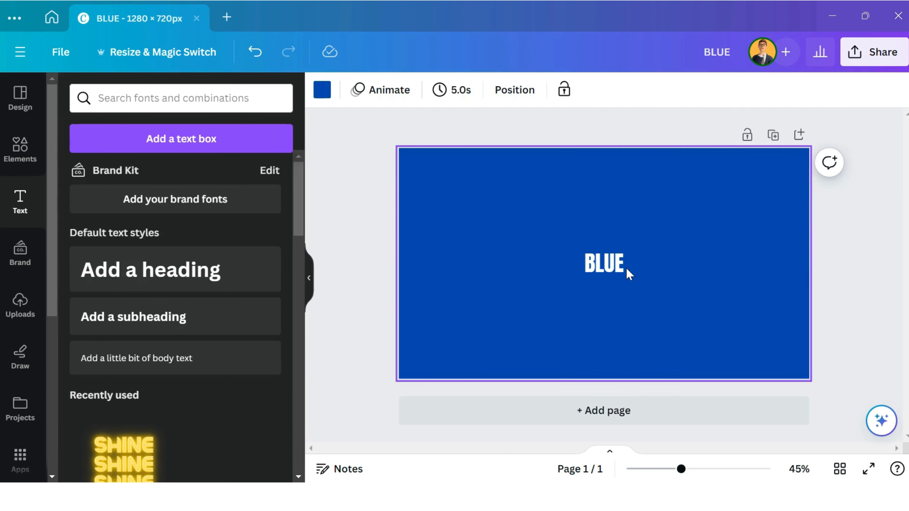
- Enlarge the "BLUE" heading to a font size of about 445 and center it on the page
click(610, 265)
drag(582, 245, 436, 166)
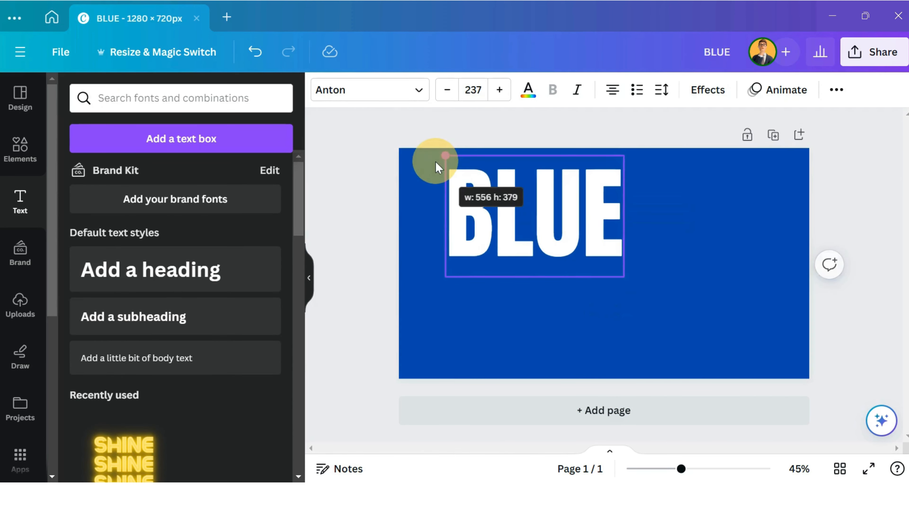
drag(622, 276, 783, 380)
mouse_move(685, 308)
mouse_down()
mouse_move(668, 310)
mouse_move(674, 299)
mouse_up()
- Add a second page, duplicate the "BLUE" heading from page 1 and place the copy centered on page 2
click(525, 417)
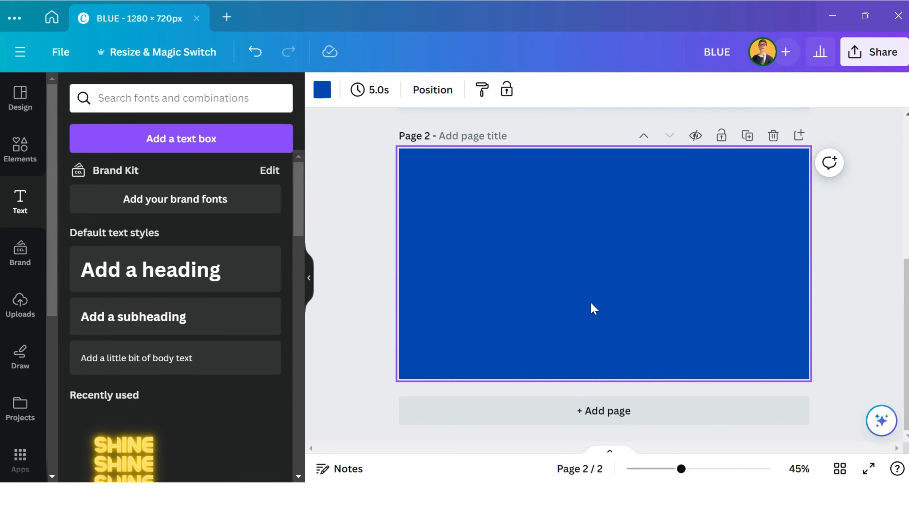
scroll(593, 308, up, 5)
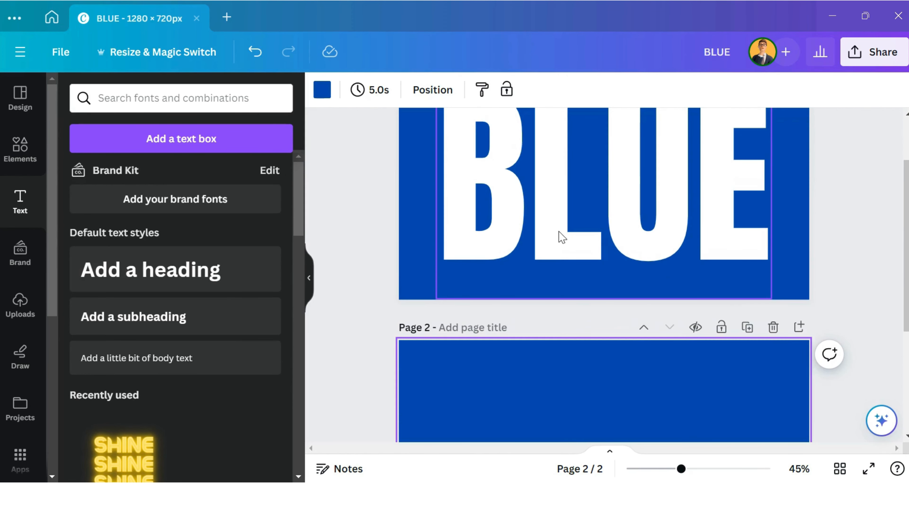
click(561, 236)
click(629, 340)
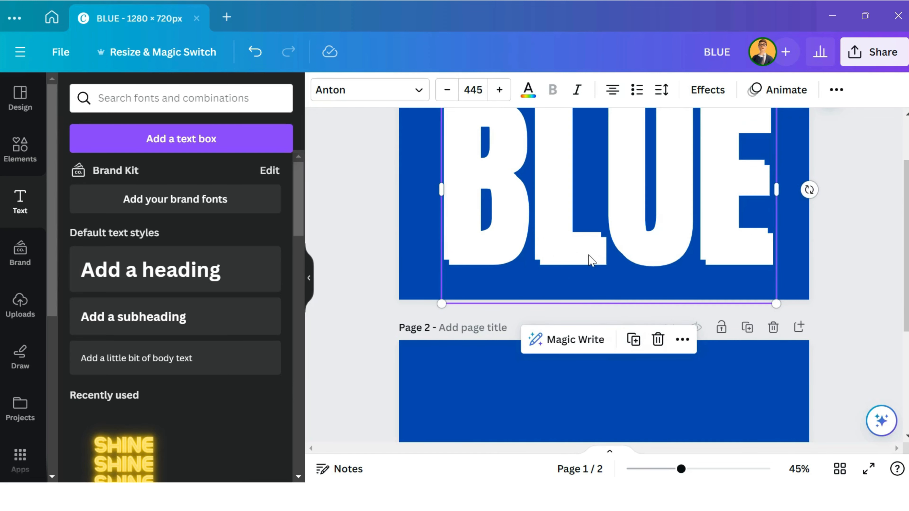
drag(592, 260, 578, 331)
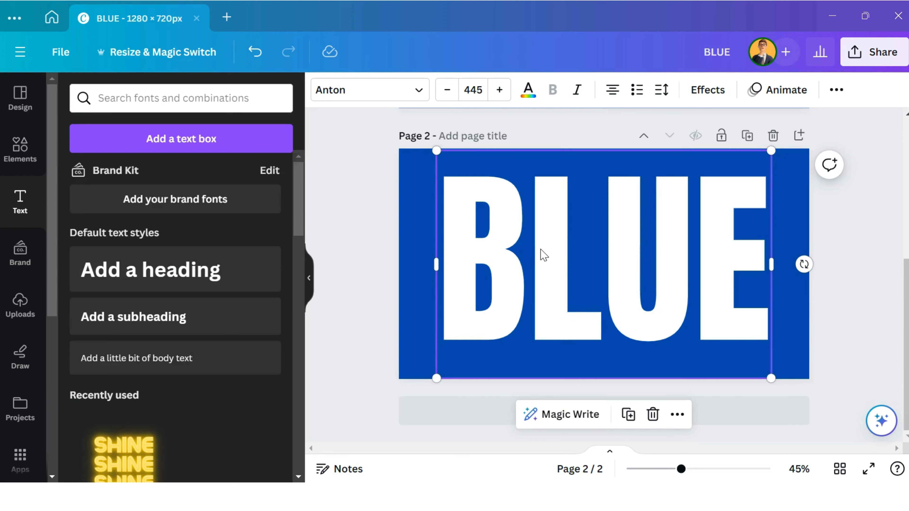
- Change page 2's background color to the document's white
click(416, 194)
click(321, 90)
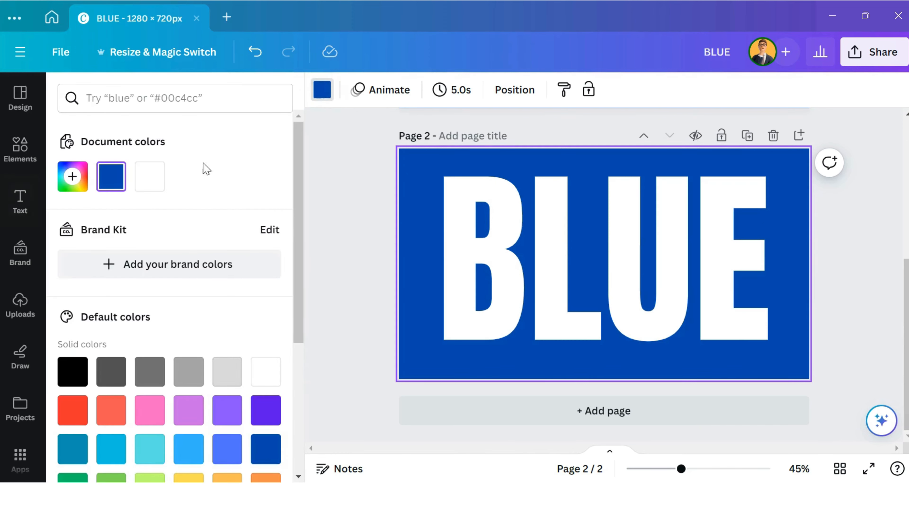
click(150, 176)
- Recolor the "BLUE" heading on page 2 with the document's cobalt blue and nudge it slightly upward
click(578, 228)
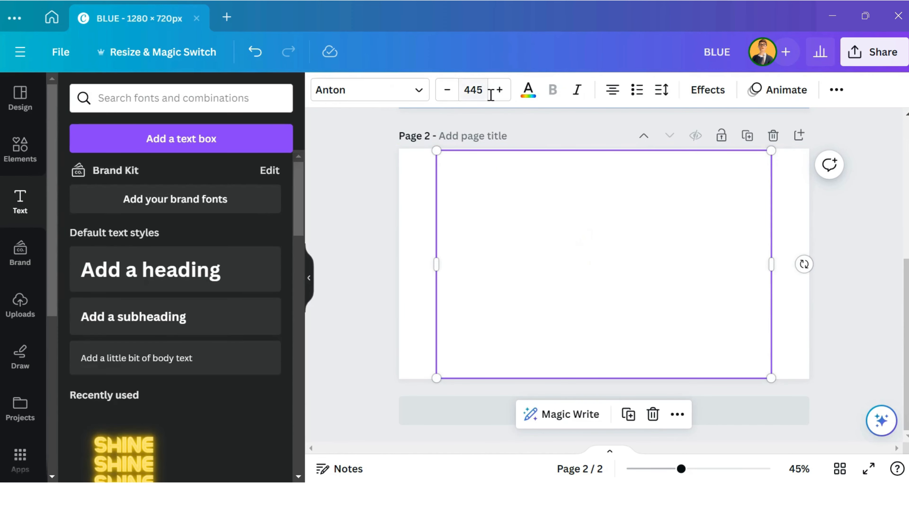
click(528, 89)
click(111, 176)
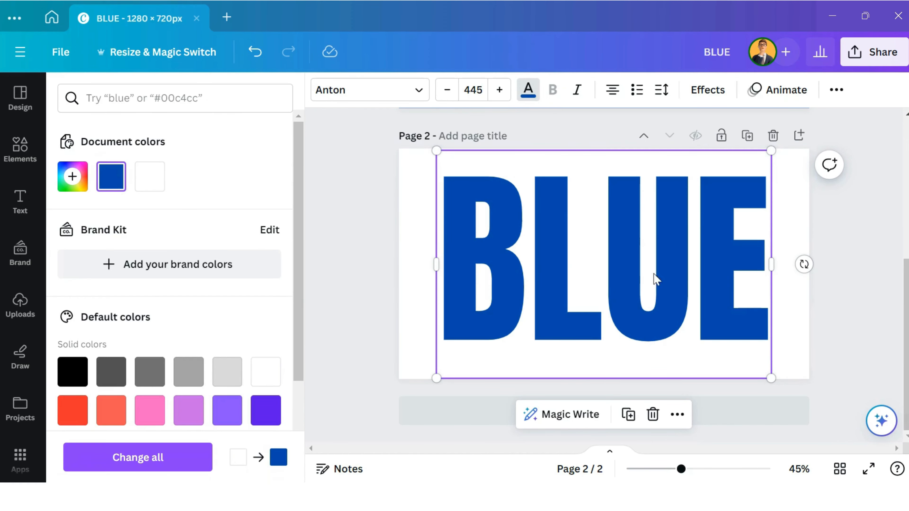
mouse_move(626, 279)
mouse_down()
mouse_move(627, 286)
mouse_move(625, 270)
mouse_up()
click(832, 315)
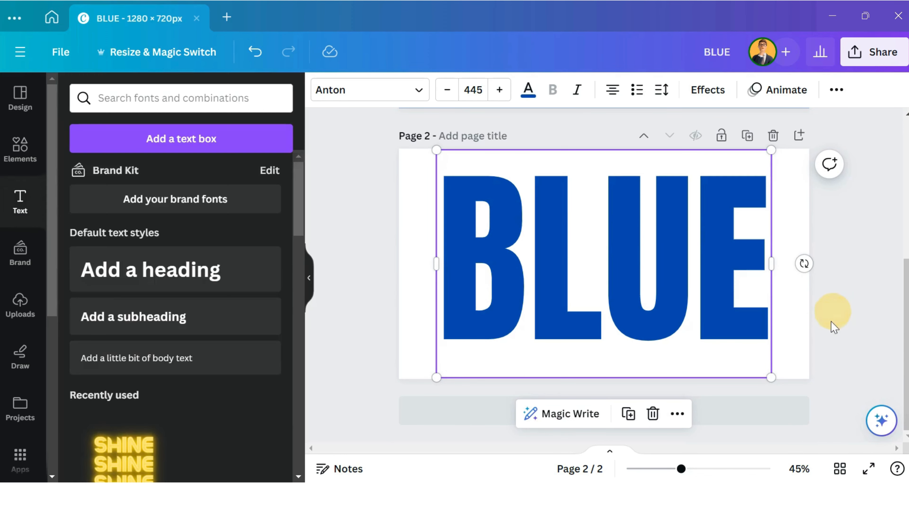
click(806, 338)
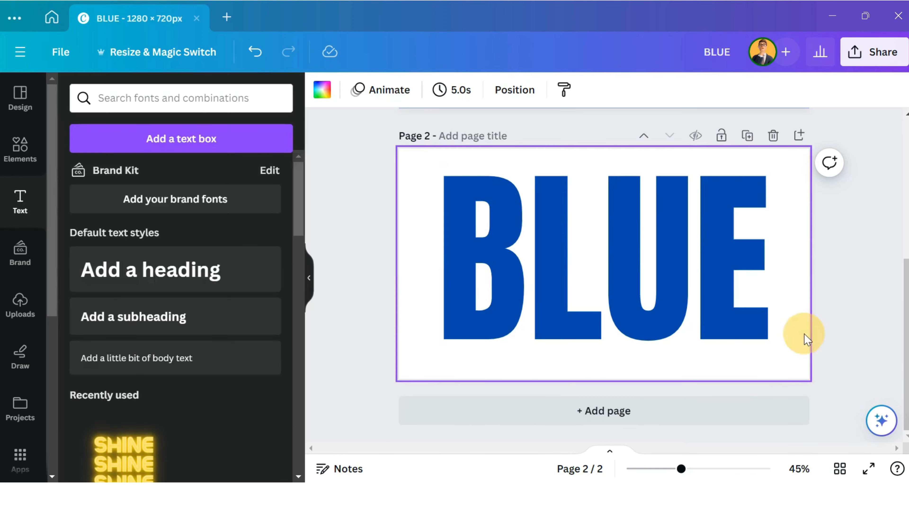
- Download only page 2 of the design as a PNG at 1,280 × 720 px
click(884, 52)
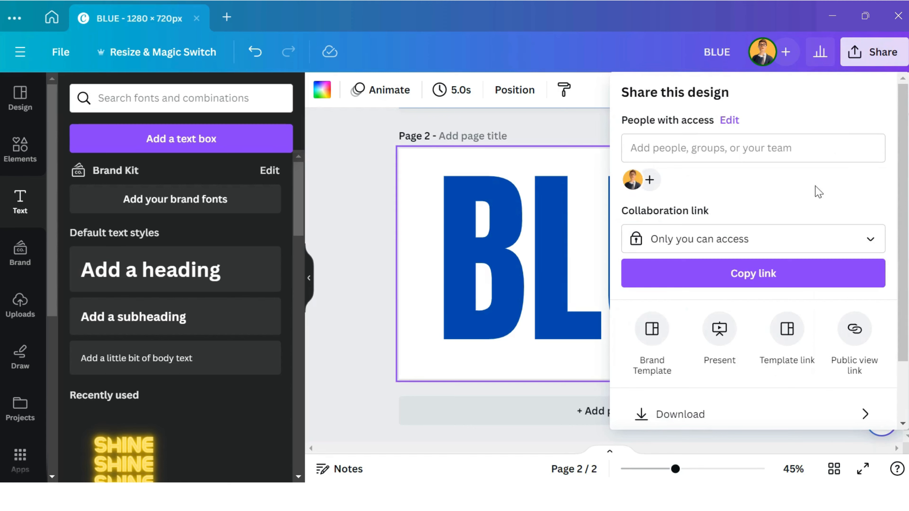
scroll(805, 197, down, 3)
click(762, 339)
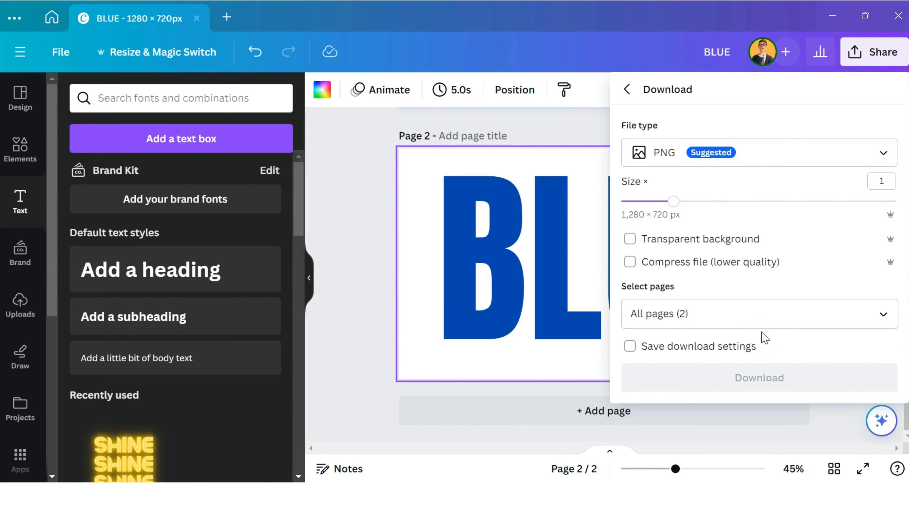
click(883, 318)
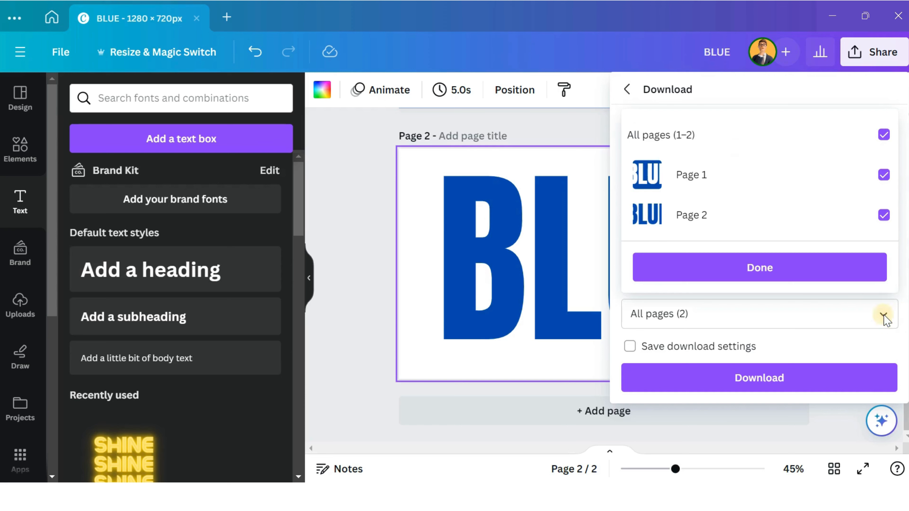
click(883, 175)
click(827, 269)
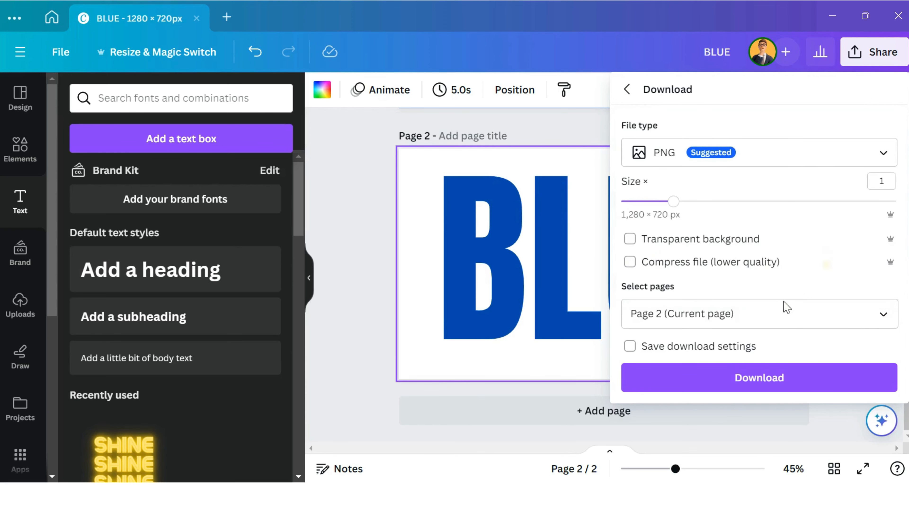
click(727, 382)
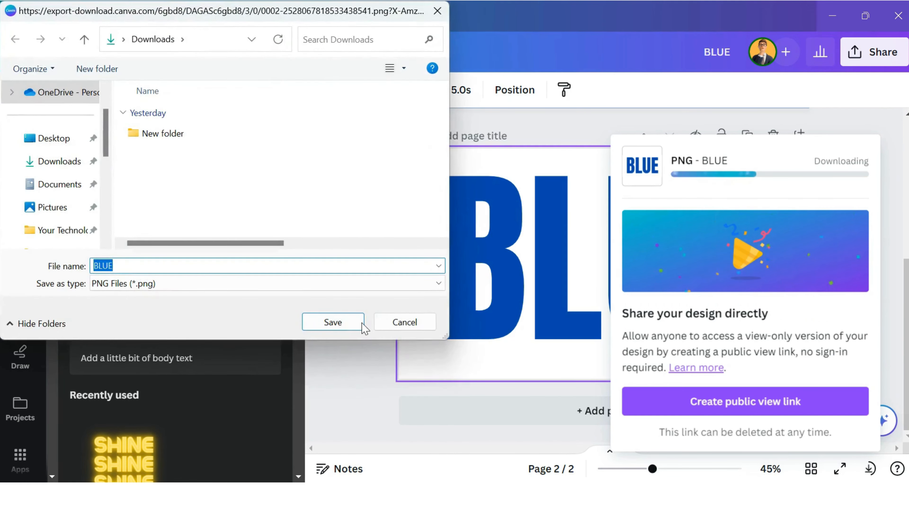
click(360, 324)
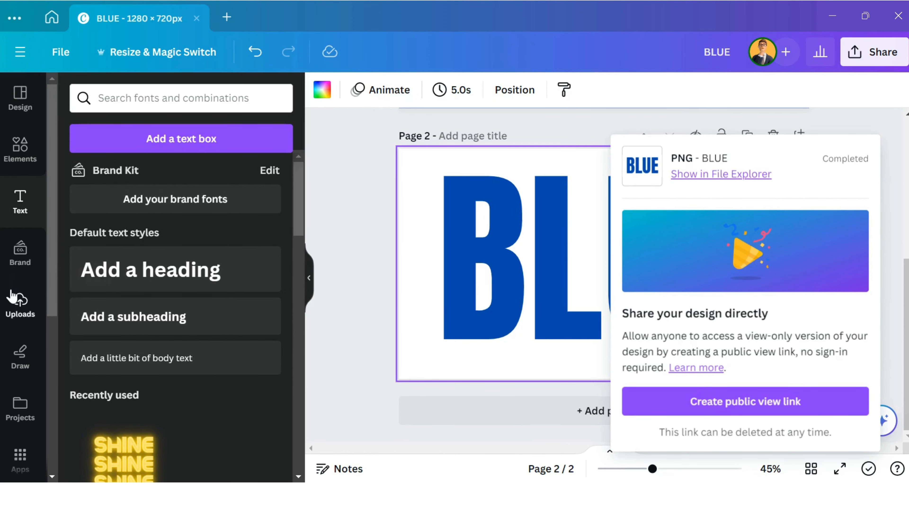
- Upload the BLUE image file from the Downloads folder to the design's uploads
click(19, 314)
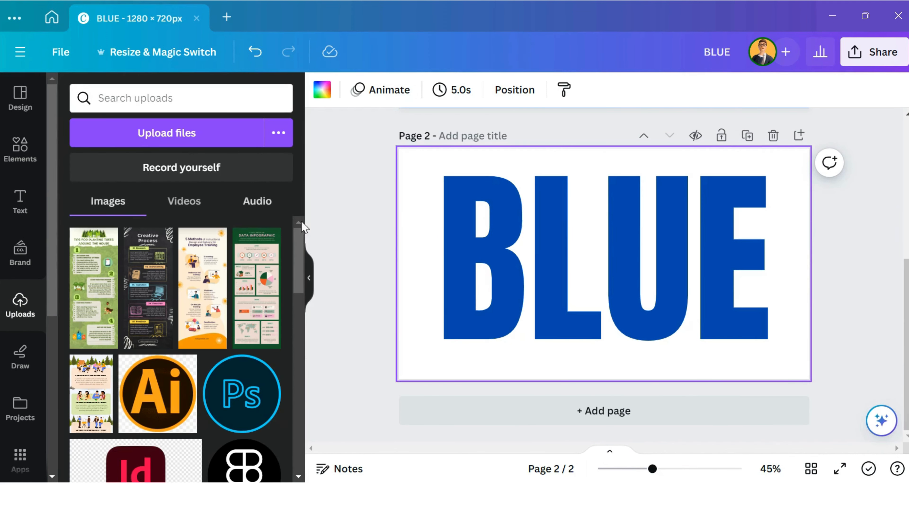
click(207, 133)
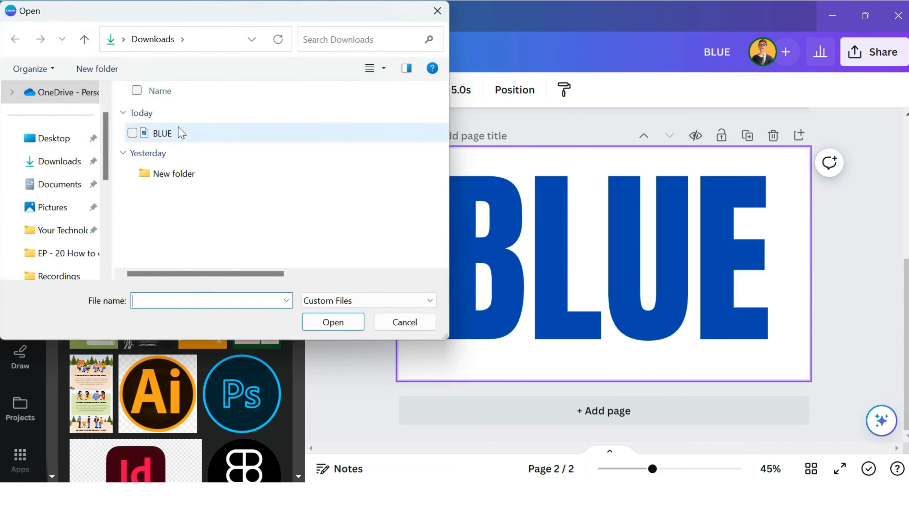
double_click(179, 134)
- Place the uploaded BLUE image on page 1 and enlarge it to cover the page, aligning its lettering with the heading underneath
click(129, 263)
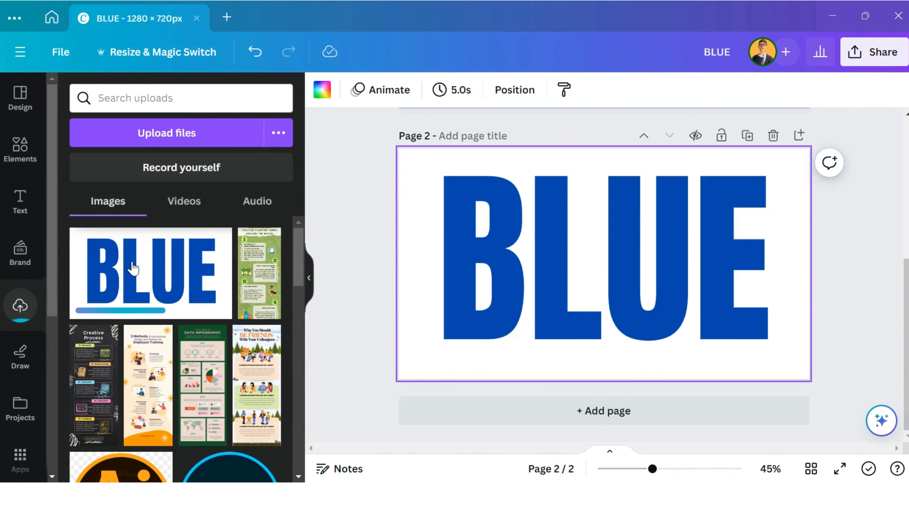
scroll(651, 268, up, 3)
drag(625, 339, 620, 149)
scroll(631, 181, up, 3)
drag(608, 275, 608, 218)
drag(456, 190, 415, 156)
drag(737, 349, 808, 388)
drag(699, 277, 693, 258)
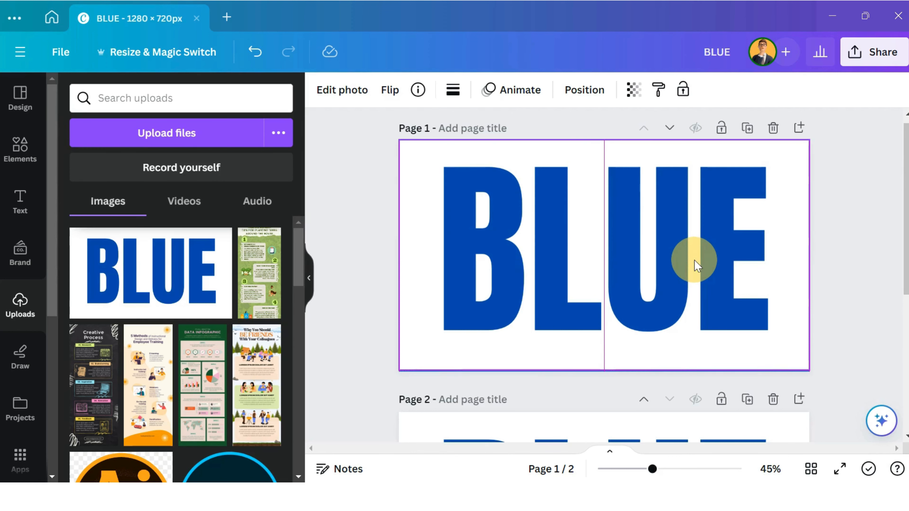
drag(694, 265, 695, 264)
click(855, 225)
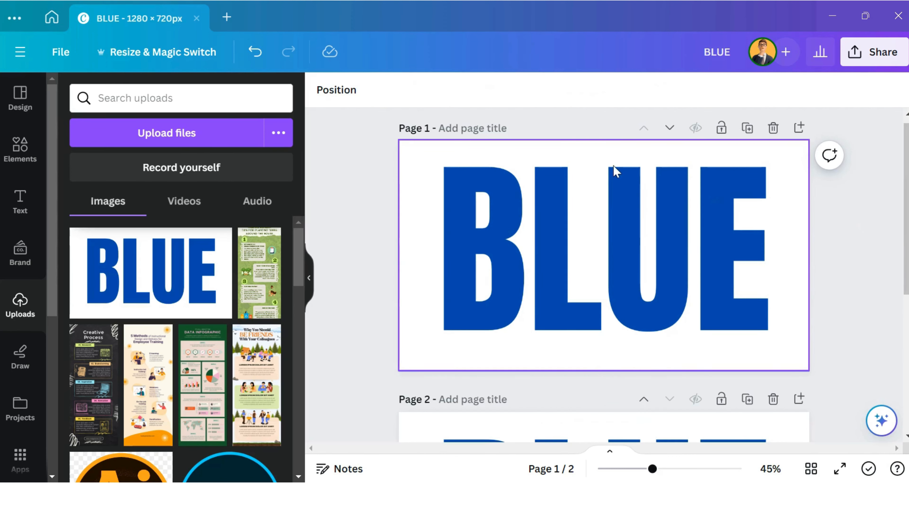
- Try cropping the page 1 image to its lower half and to its right half, restoring the full image after each crop
drag(601, 162, 606, 256)
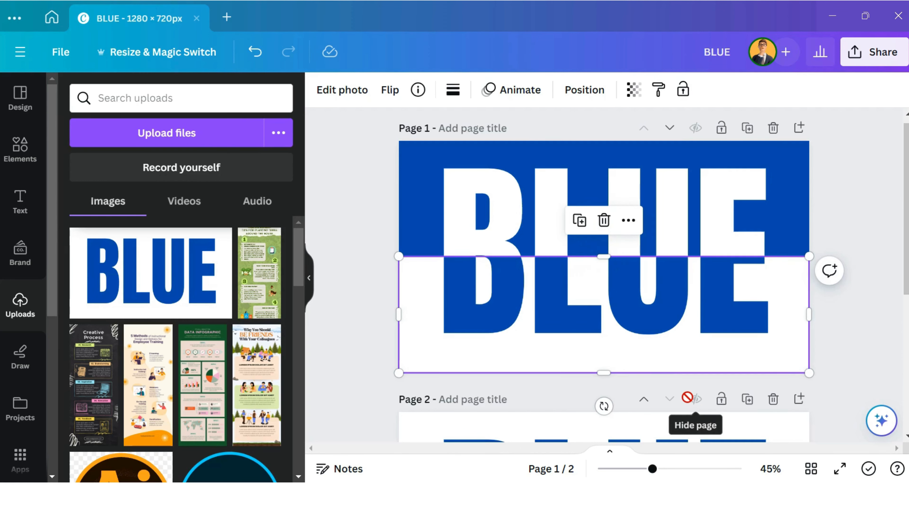
drag(604, 256, 595, 142)
drag(404, 267, 609, 278)
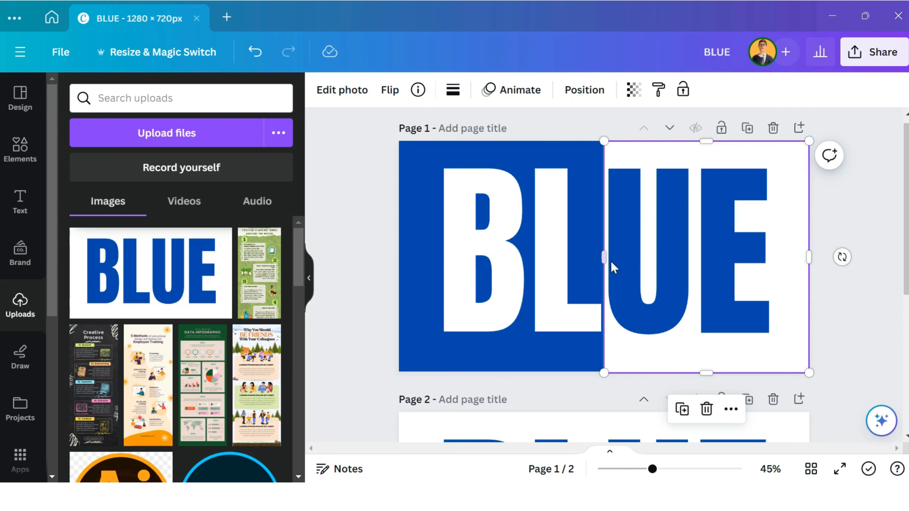
drag(607, 263, 460, 277)
drag(410, 278, 403, 278)
- Crop the upper half off the image on page 1 so the split runs horizontally through the middle, and deselect it
drag(603, 142, 612, 257)
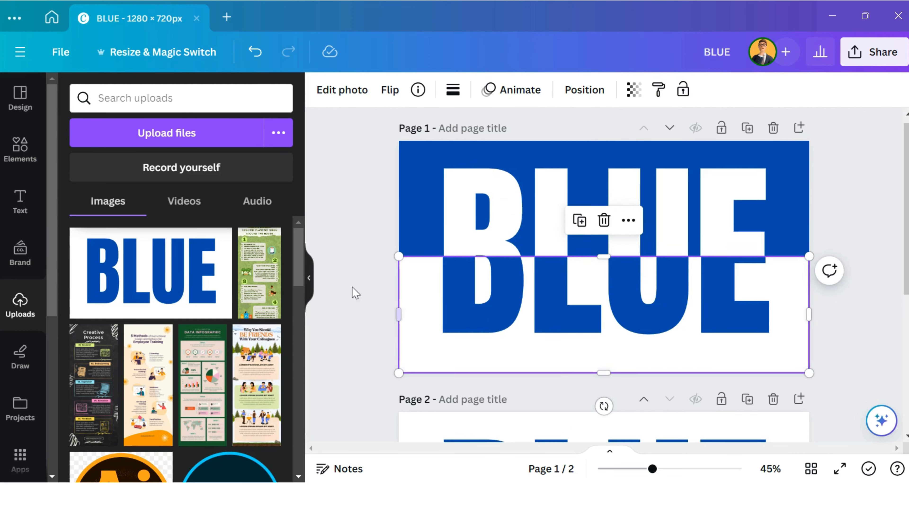
click(368, 287)
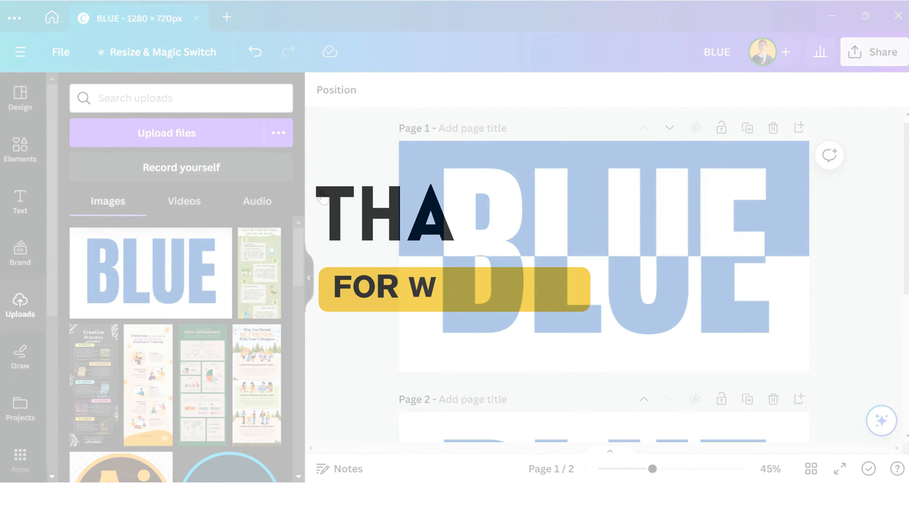